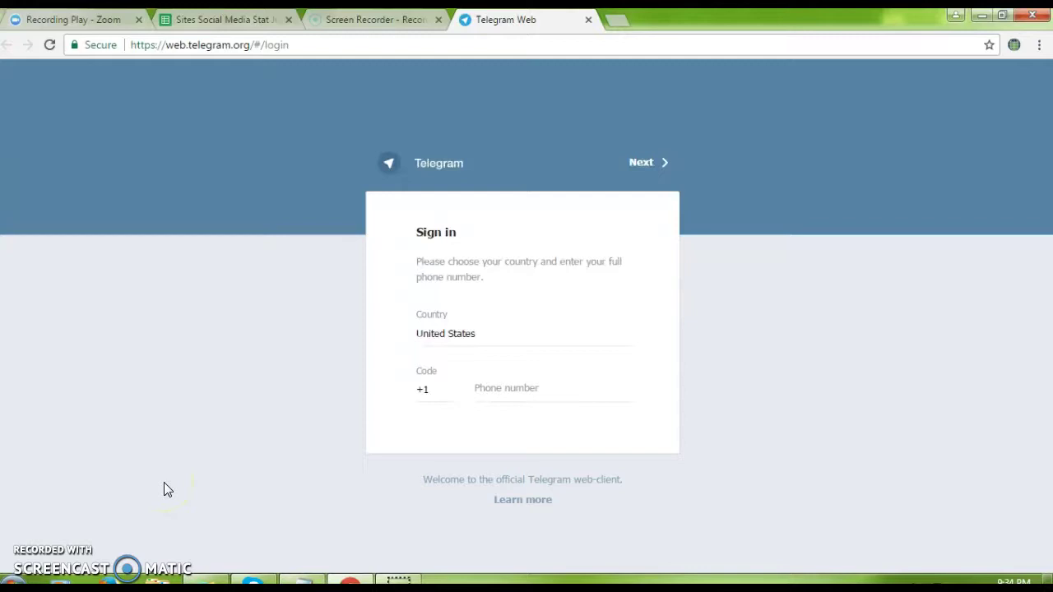
# Select the page address in the browser's address bar
pyautogui.click(203, 466)
pyautogui.moveTo(253, 583)
pyautogui.click(515, 47)
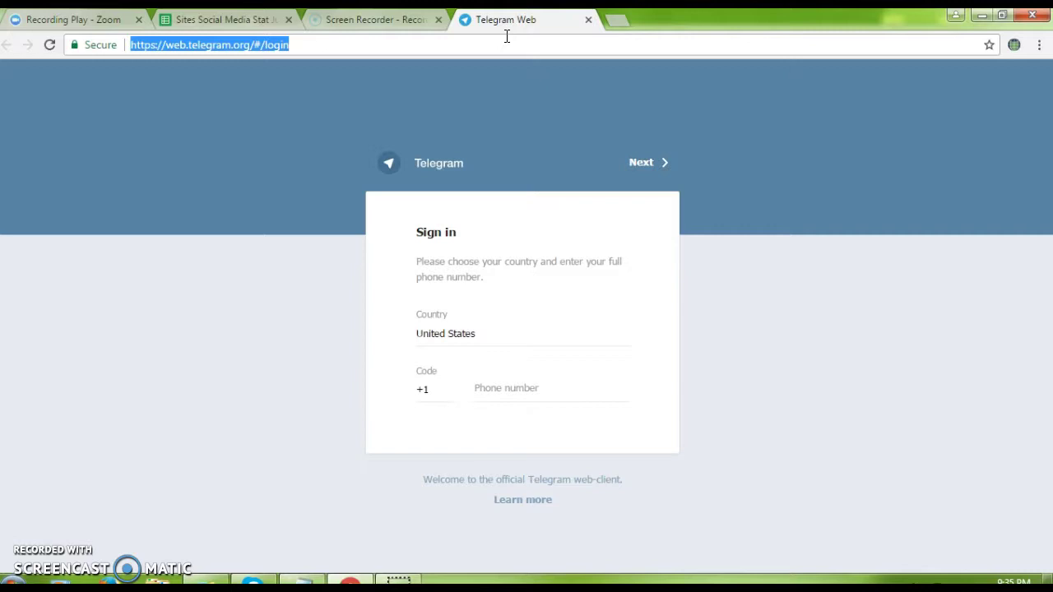
pyautogui.press('End')
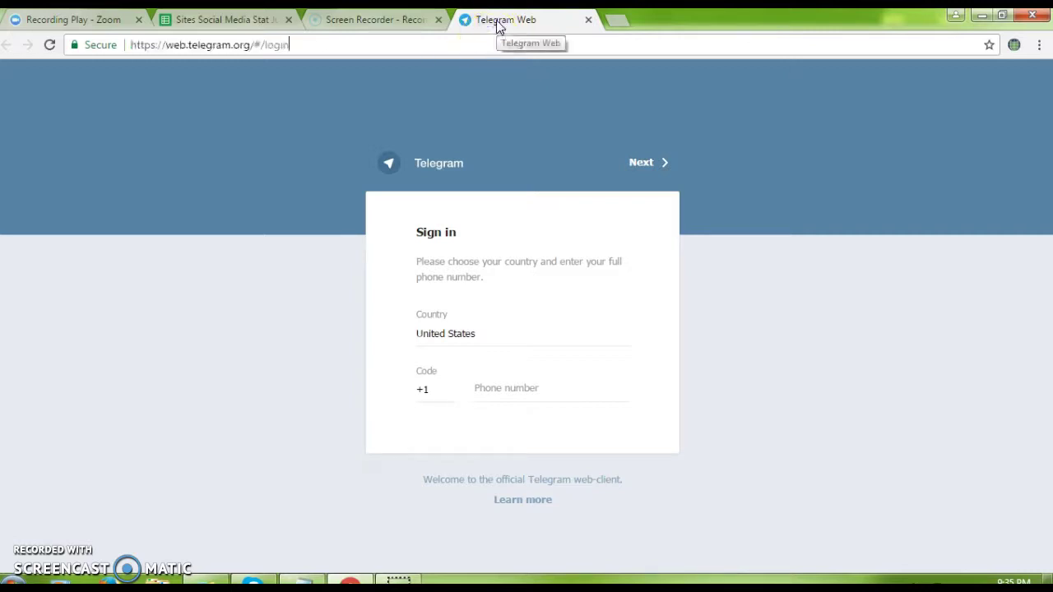
pyautogui.click(494, 45)
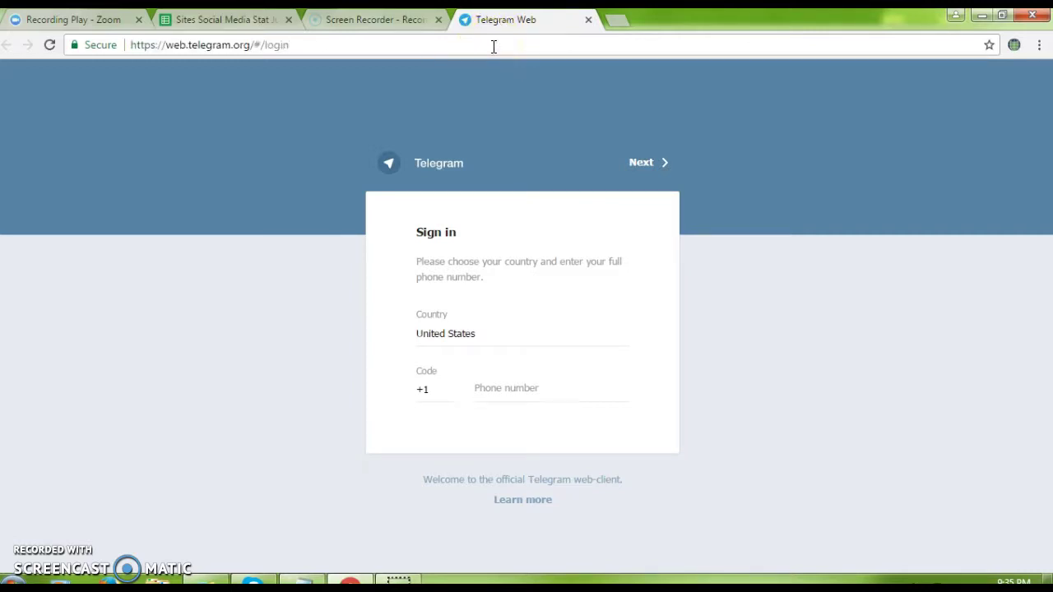
pyautogui.click(480, 40)
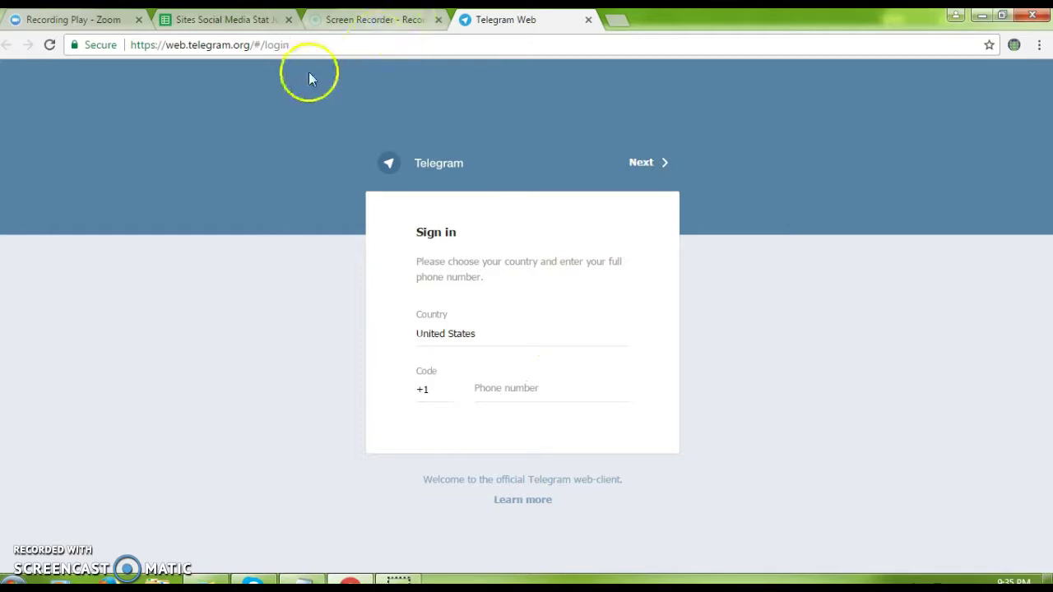
pyautogui.moveTo(298, 44); pyautogui.dragTo(108, 16)
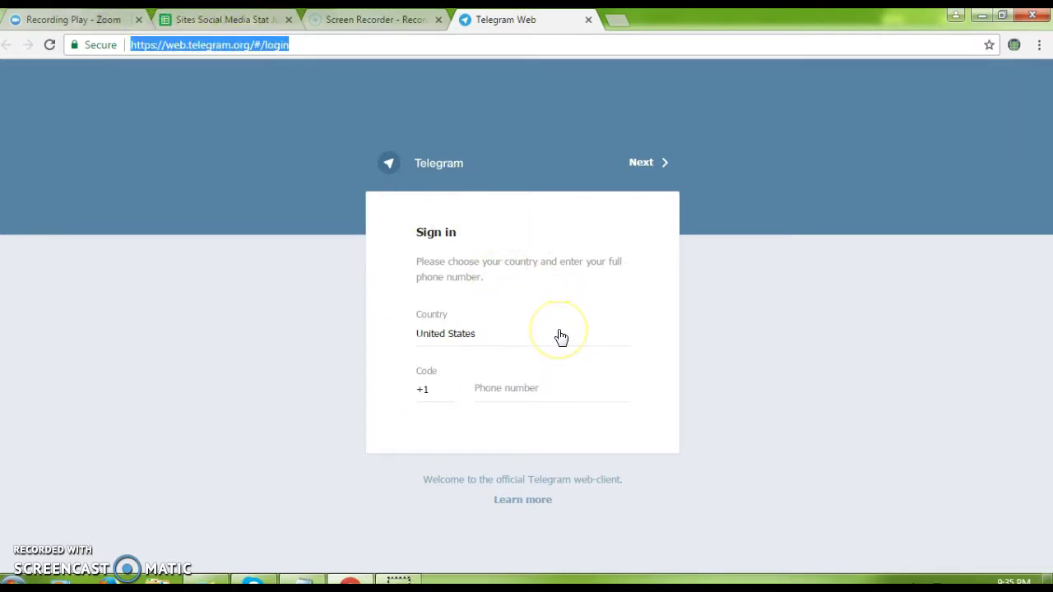
# Set the sign-in country to Philippines (+63) by searching 'phili'
pyautogui.click(452, 338)
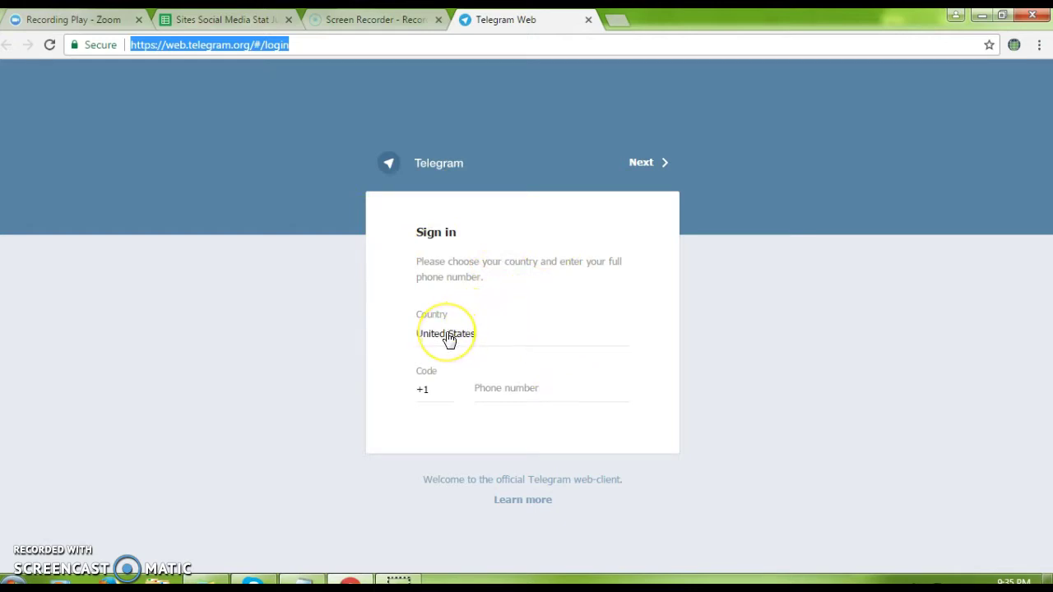
pyautogui.click(449, 337)
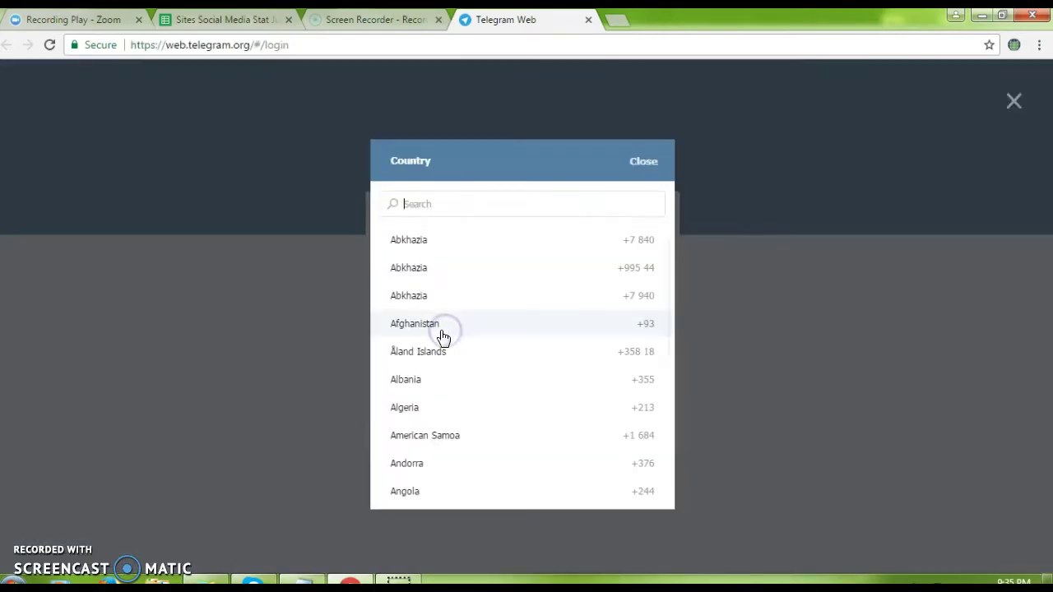
pyautogui.click(452, 298)
pyautogui.write('phili')
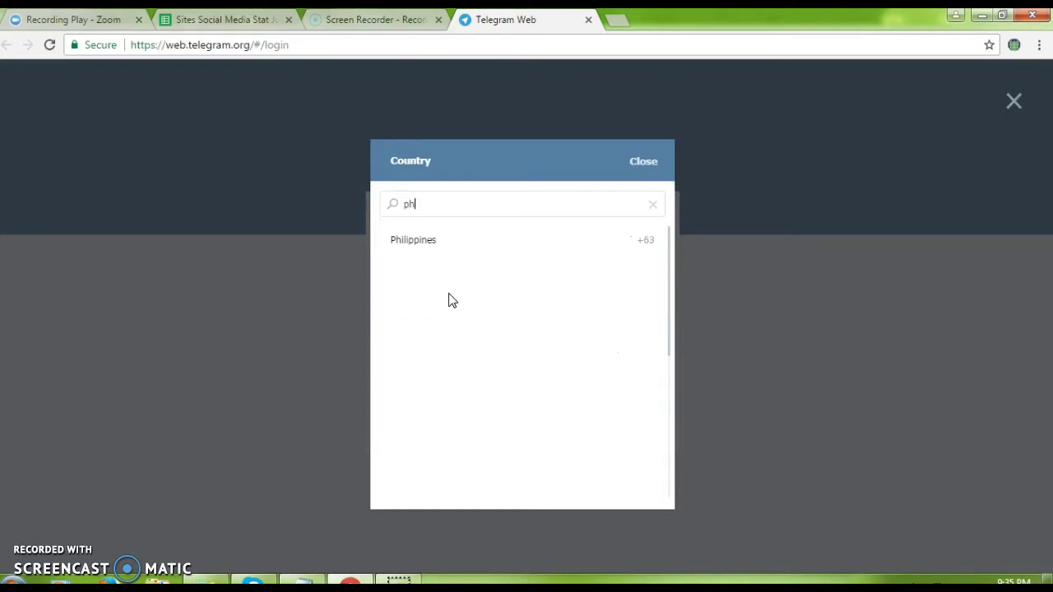
pyautogui.click(437, 247)
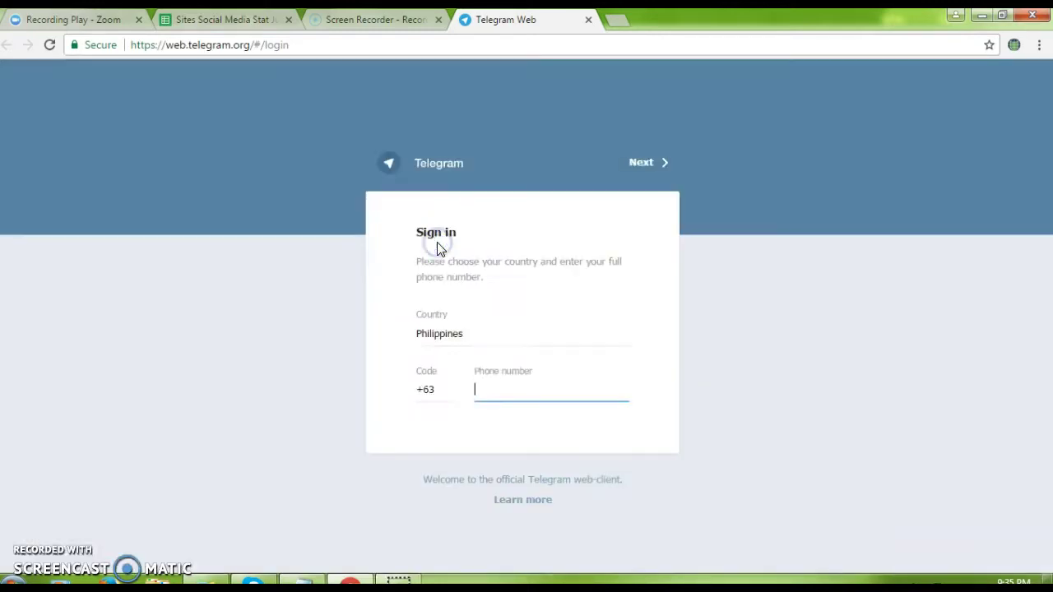
pyautogui.click(451, 384)
# Enter the mobile phone number in the Phone number field
pyautogui.click(496, 381)
pyautogui.click(464, 404)
pyautogui.click(565, 394)
# Submit the phone number and confirm it is correct
pyautogui.click(661, 162)
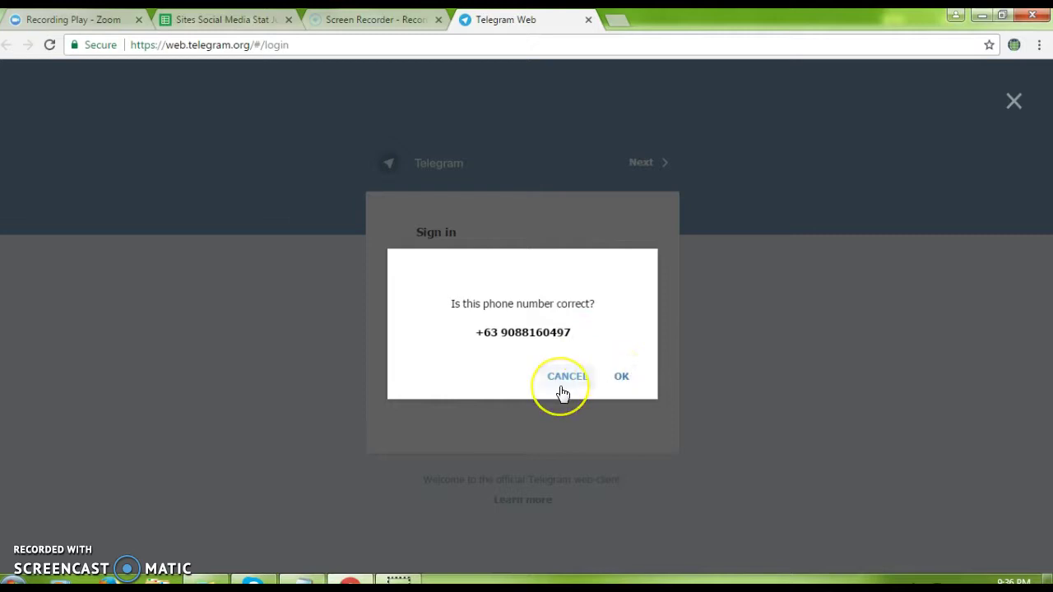
pyautogui.click(630, 380)
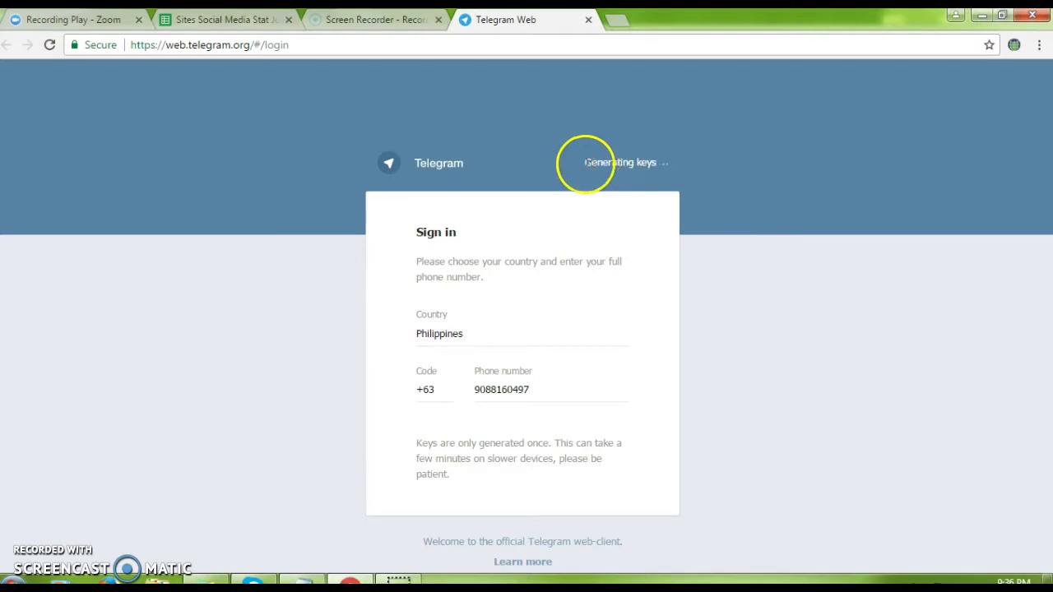
# Enter the SMS activation code to complete sign-in
pyautogui.moveTo(585, 170); pyautogui.dragTo(664, 174)
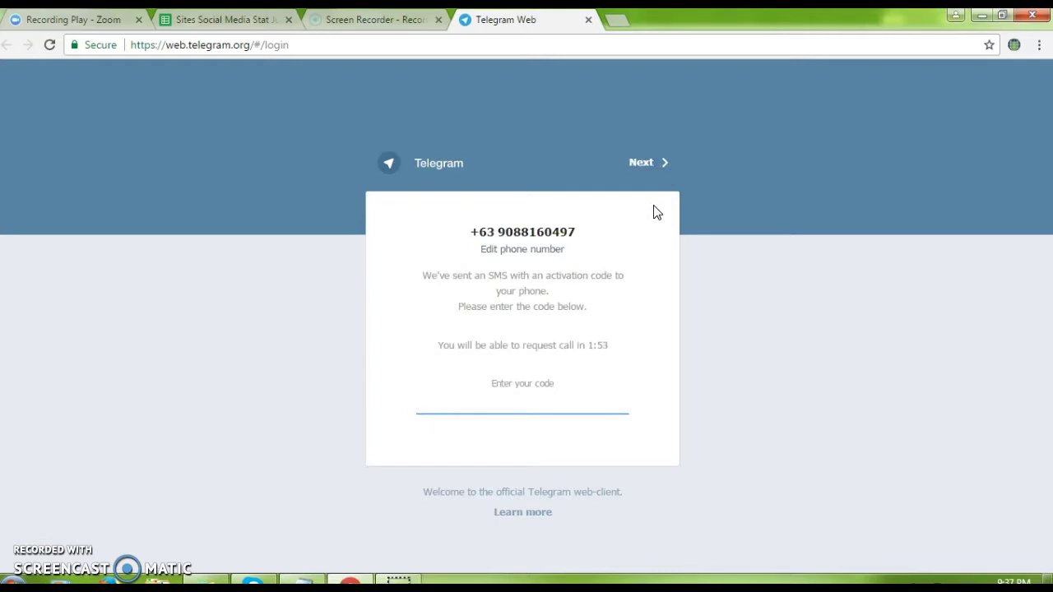
pyautogui.click(583, 317)
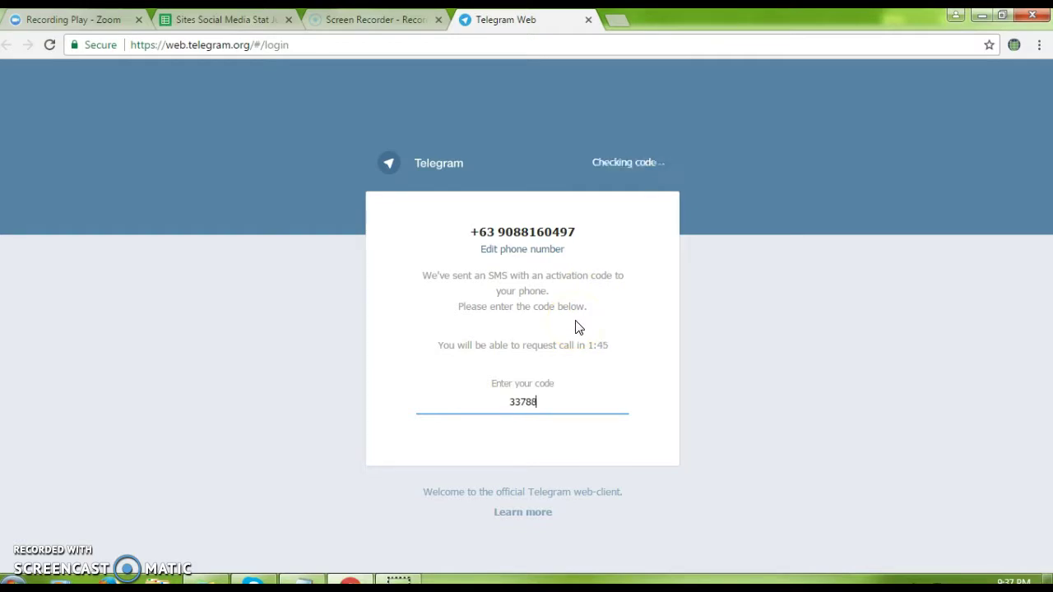
pyautogui.click(572, 328)
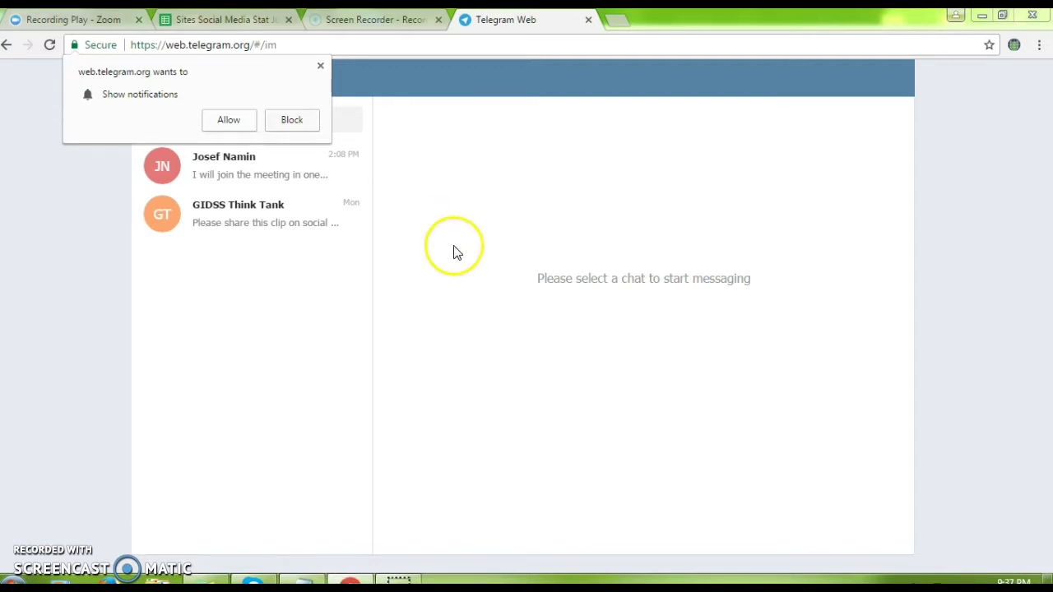
# Dismiss the notifications prompt and open the GIDSS Think Tank group chat
pyautogui.click(321, 66)
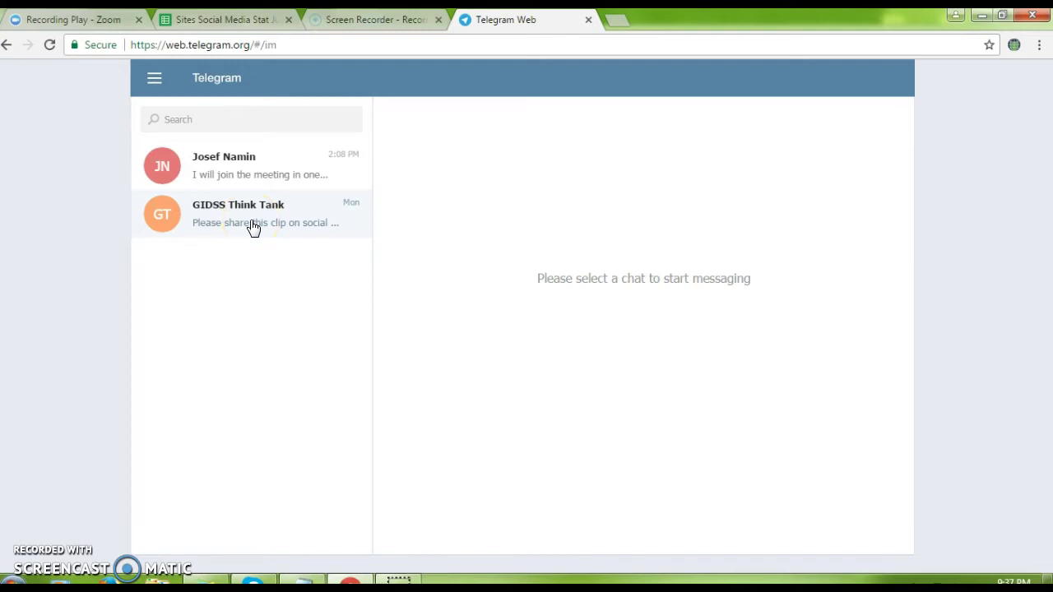
pyautogui.click(550, 283)
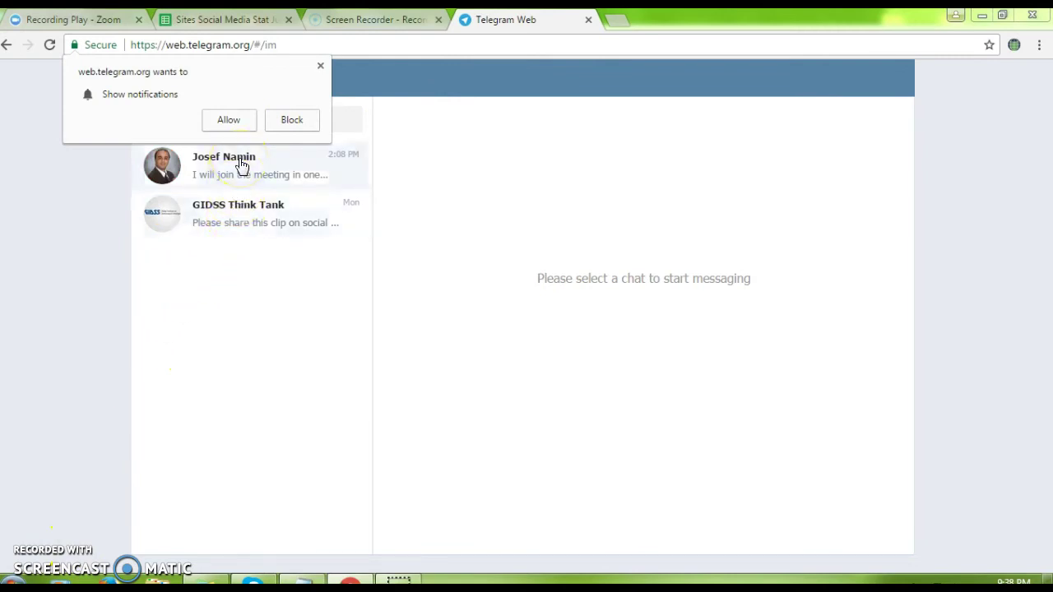
pyautogui.click(241, 168)
pyautogui.click(247, 208)
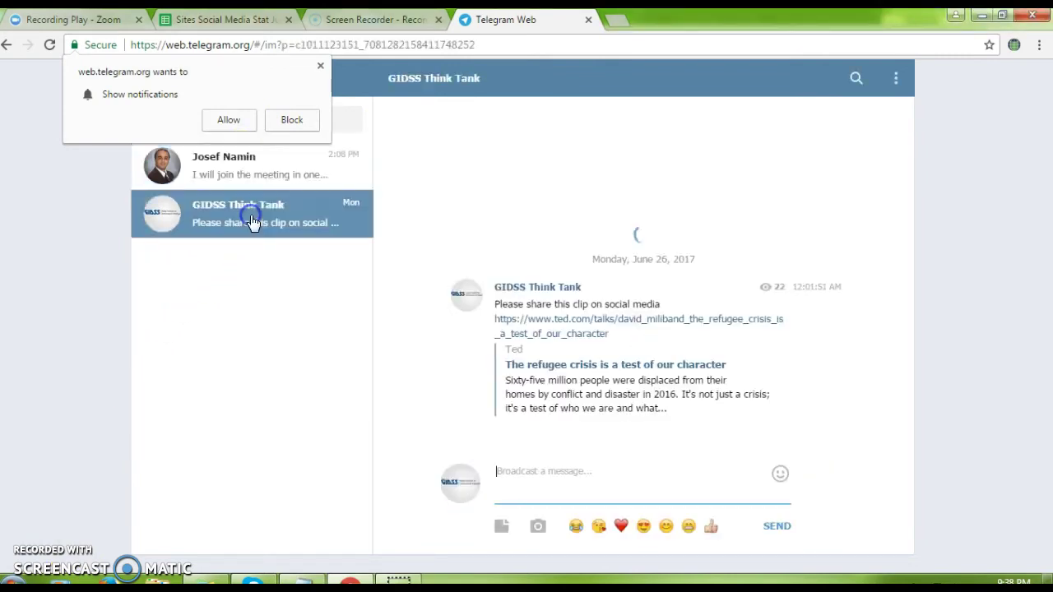
pyautogui.click(258, 183)
pyautogui.click(254, 228)
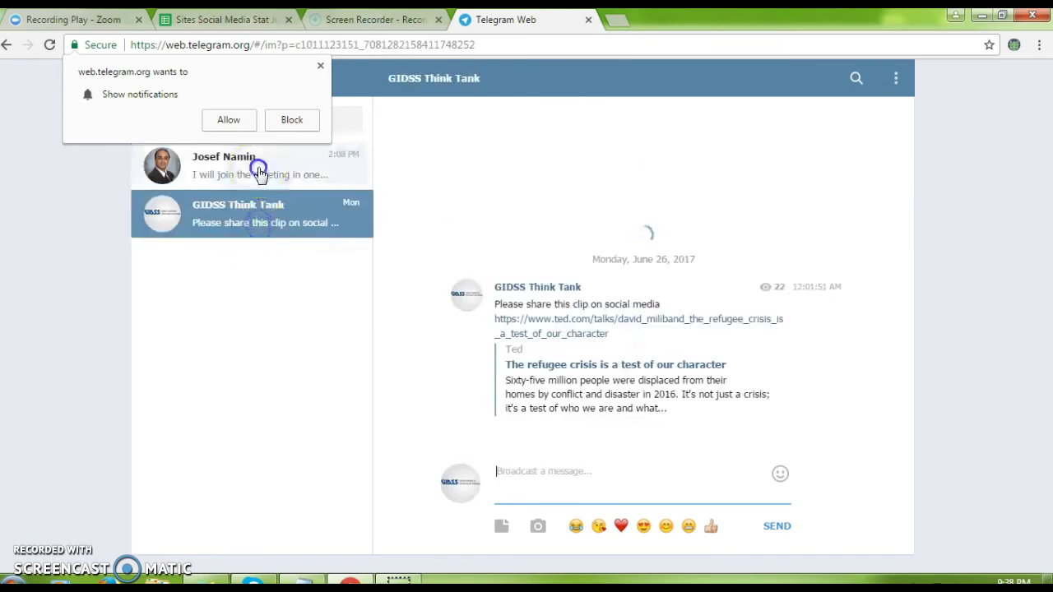